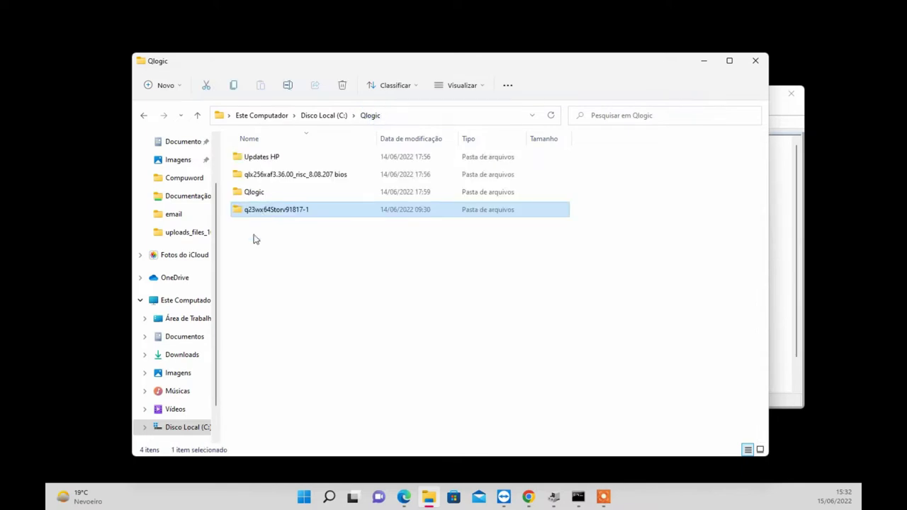
Open the qlx256xaf3.36.00_risc_8.08.207 bios folder, then bring up the HPE firmware revision history page.
left_click(281, 175)
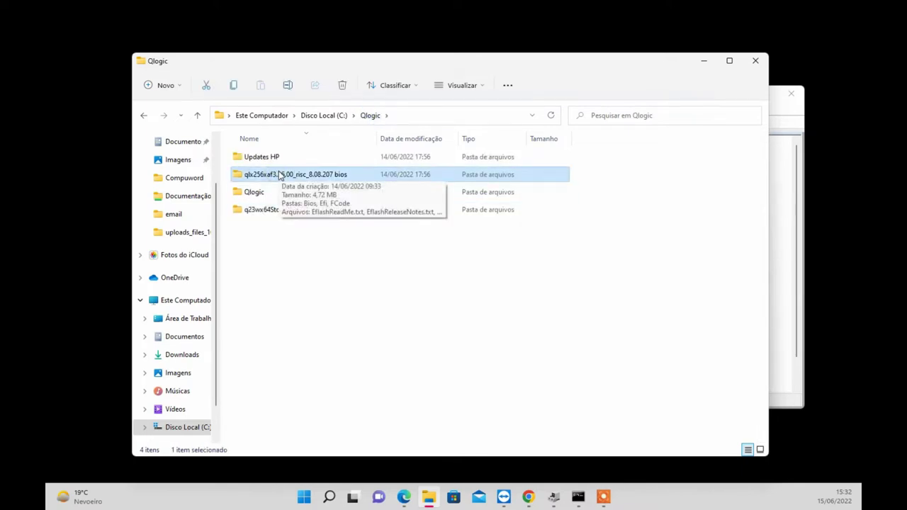
double_click(280, 175)
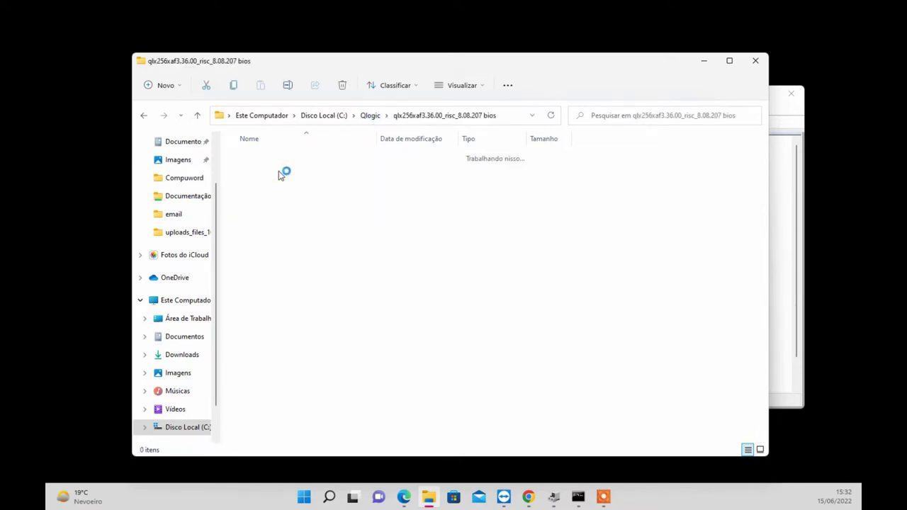
scroll(282, 256, "down", 1)
left_click(403, 497)
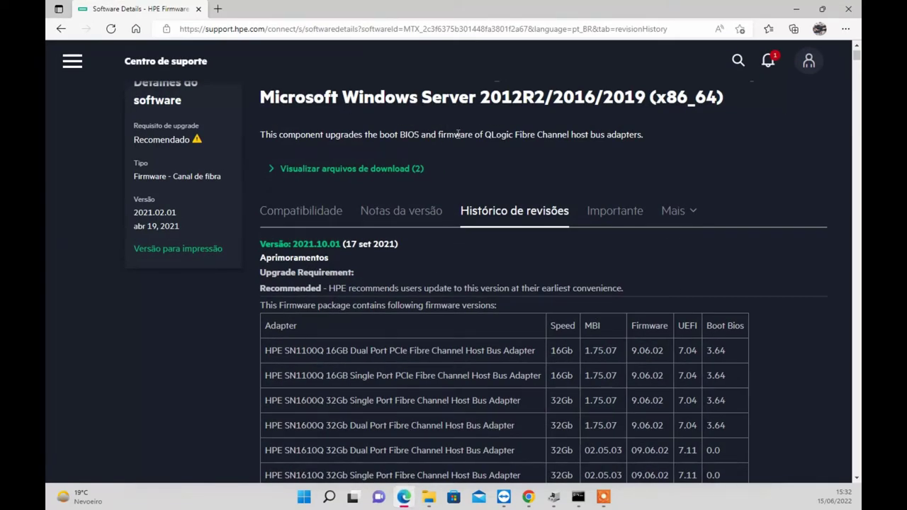
Review the revision history table, checking the HPE 81Q adapter row and version 2021.02.01.
scroll(316, 179, "up", 1)
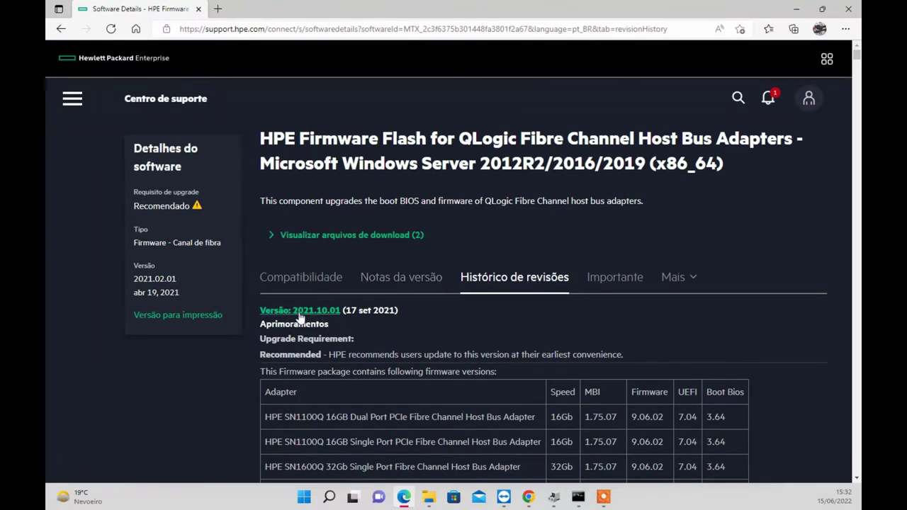
scroll(459, 357, "down", 2)
left_click_drag(282, 284, 347, 383)
left_click(371, 380)
scroll(370, 381, "down", 4)
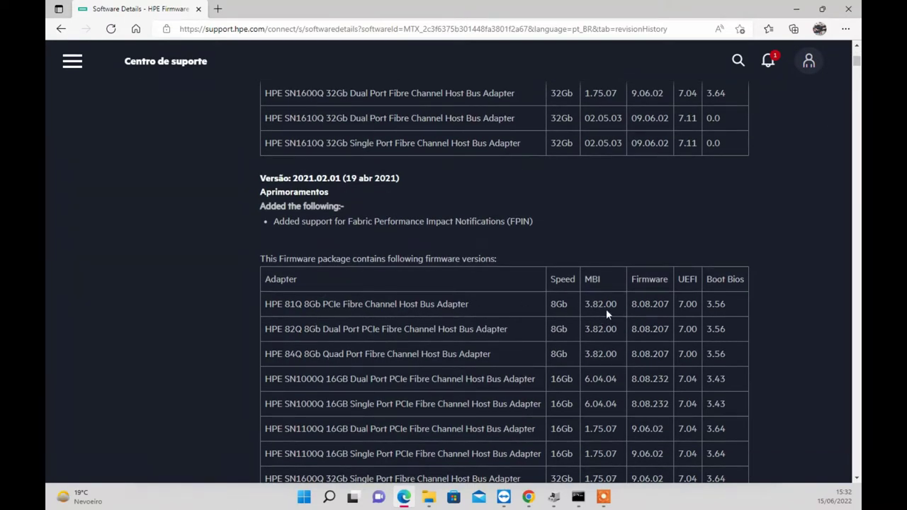
left_click_drag(737, 306, 267, 304)
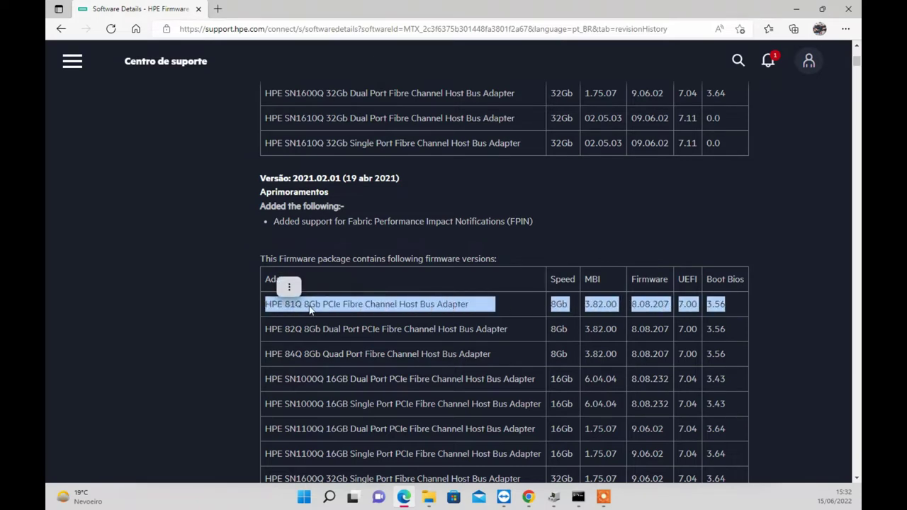
left_click(299, 178)
double_click(298, 178)
Expand the download files list and download cp044784.exe (4.2 MB).
scroll(305, 197, "up", 10)
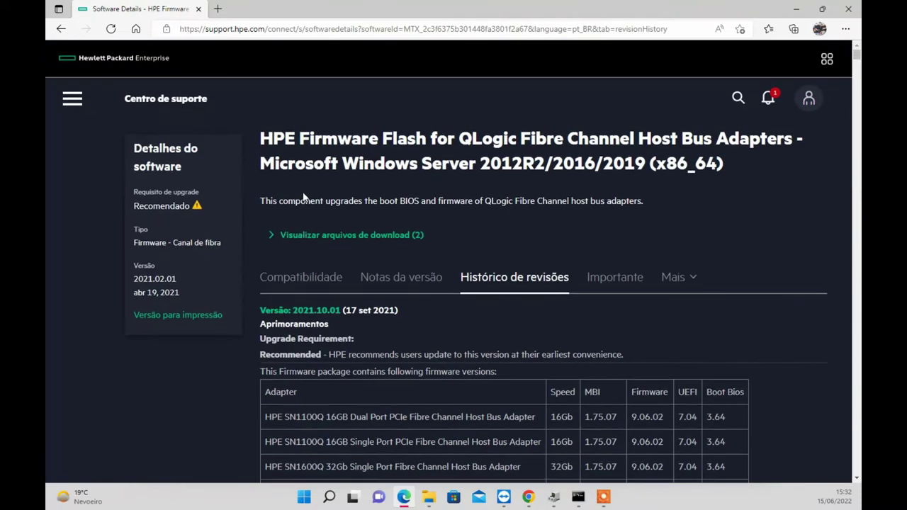
left_click(306, 234)
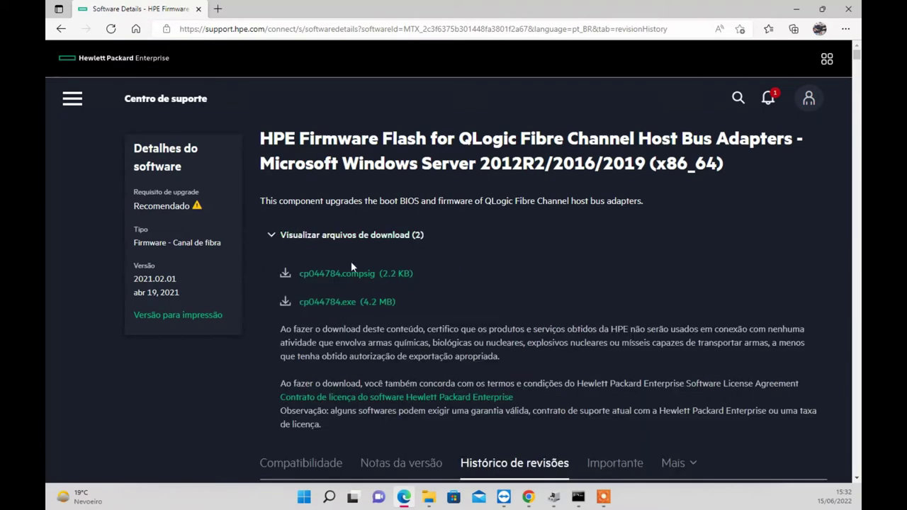
left_click(329, 304)
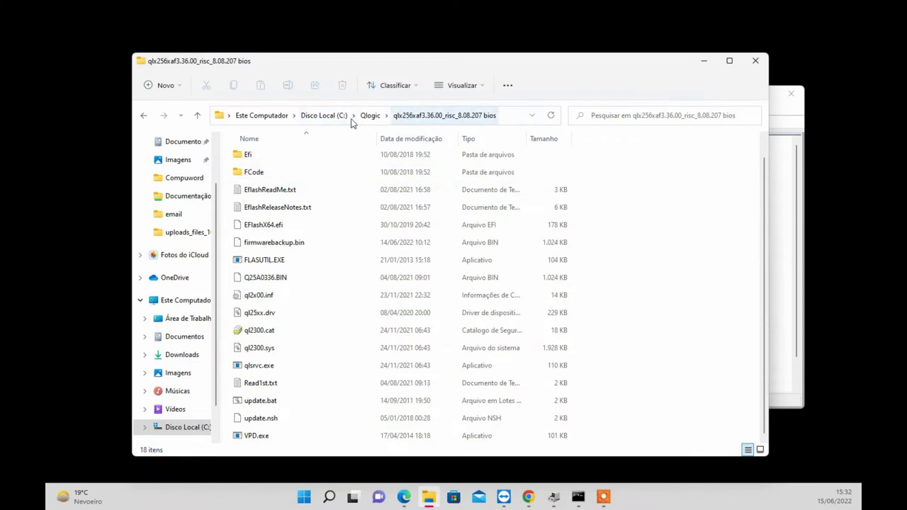
Open the Updates HP folder, select cp044784.exe, and move the window aside to reveal the desktop.
left_click(370, 115)
double_click(268, 159)
left_click(260, 192)
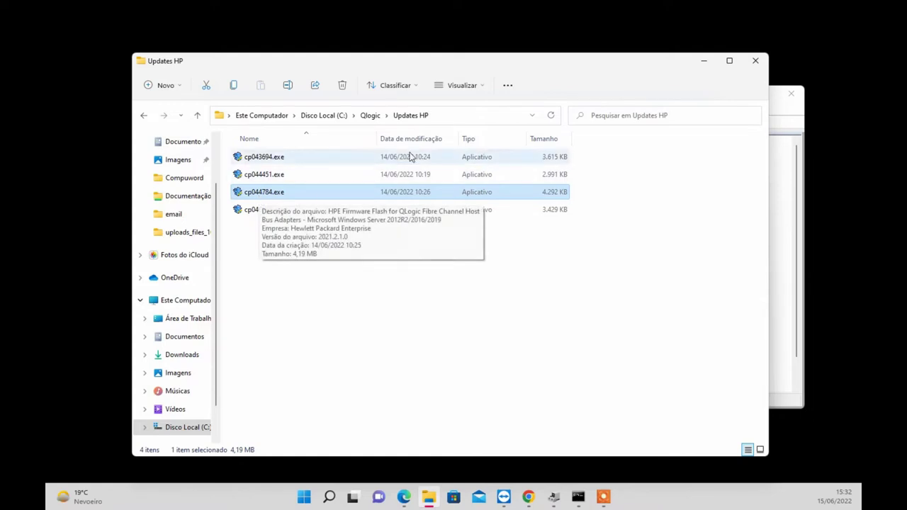
left_click_drag(378, 63, 541, 45)
left_click(236, 80)
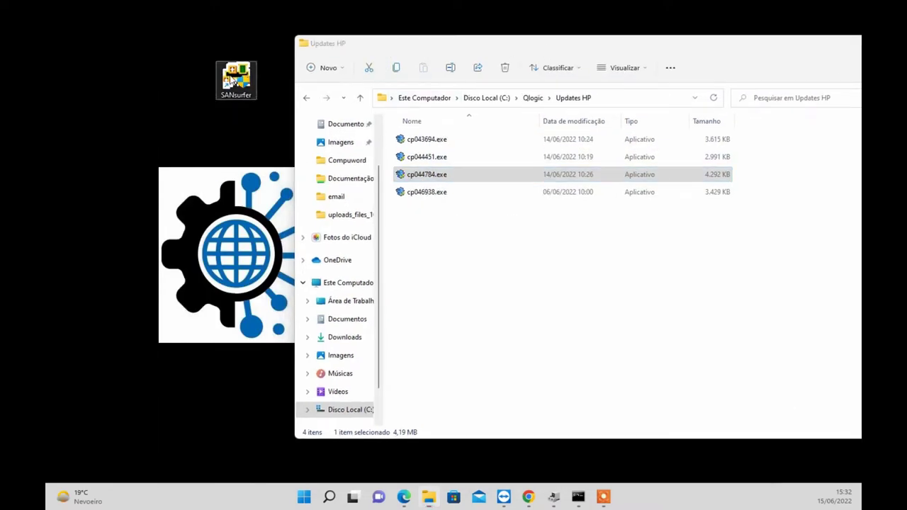
Launch SANsurfer FC HBA Manager, connect to localhost, and start the General Configuration Wizard.
double_click(236, 80)
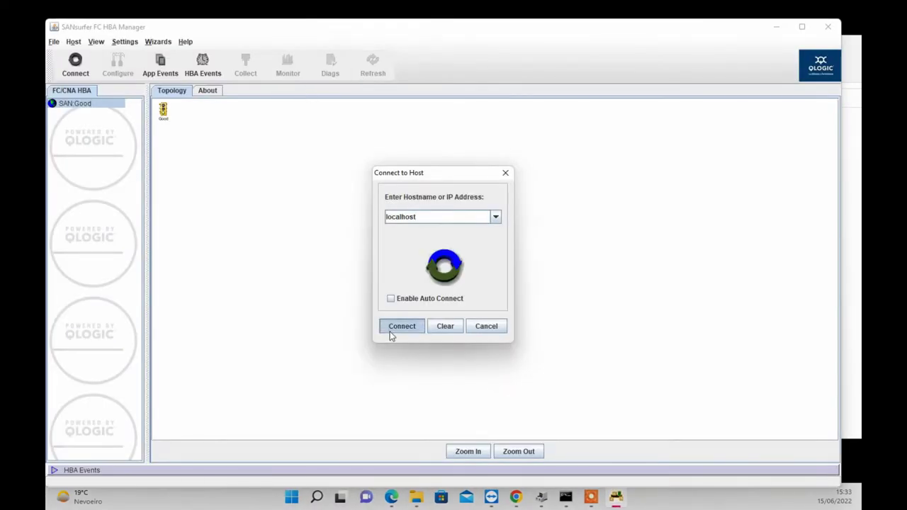
left_click(400, 326)
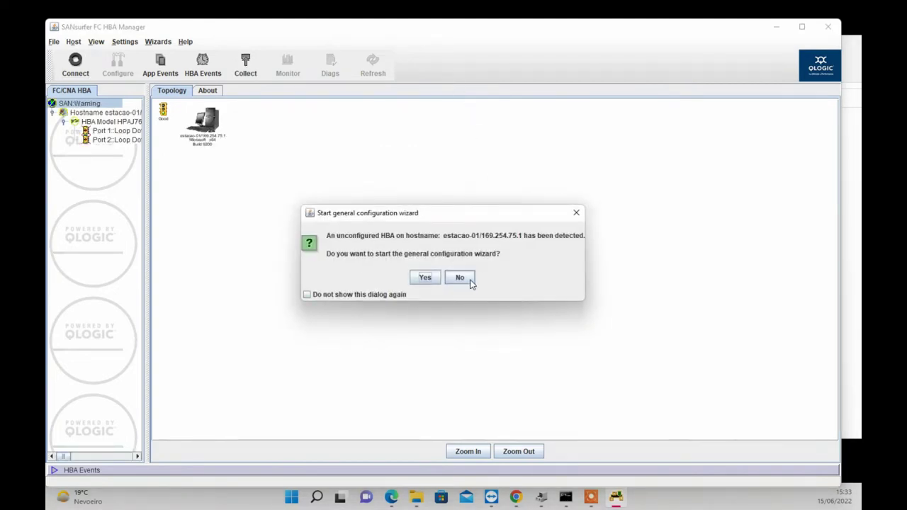
left_click(424, 277)
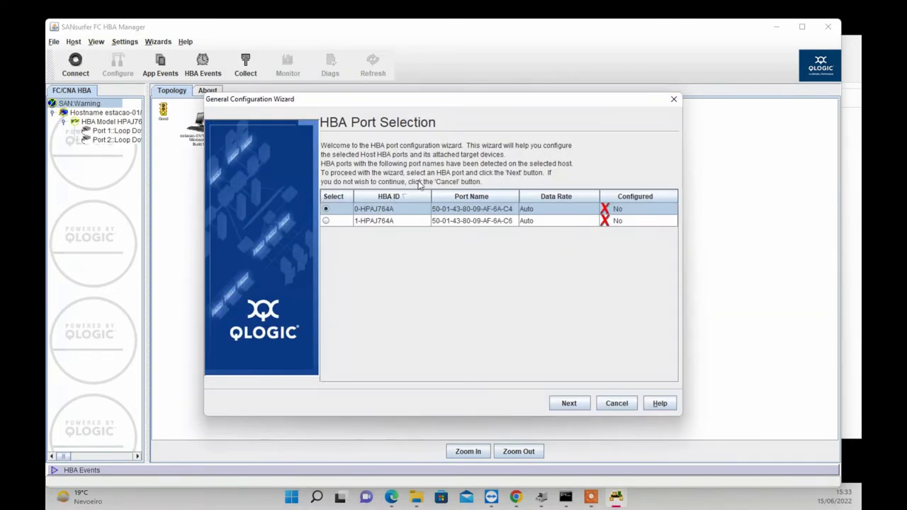
Set the first port's connection option to 2 - Loop Preferred, Otherwise Point to Point.
left_click(574, 407)
left_click(583, 406)
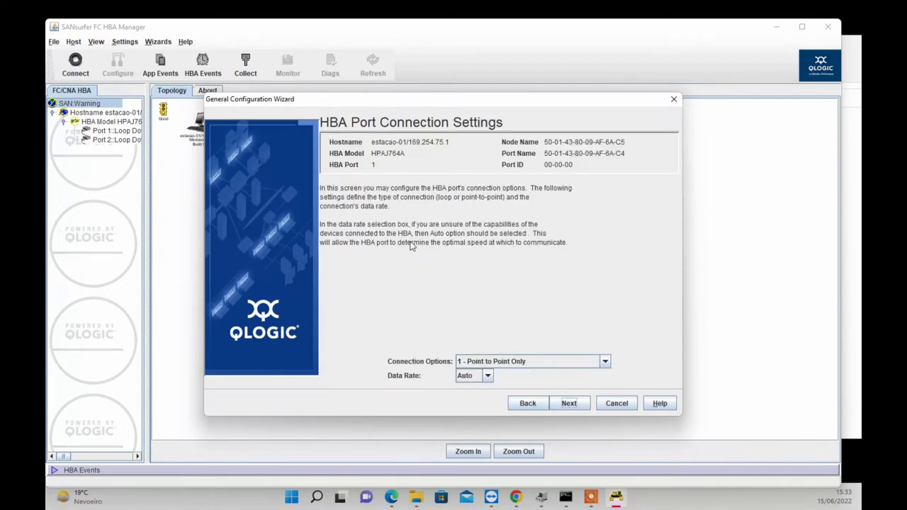
left_click(537, 363)
left_click(496, 395)
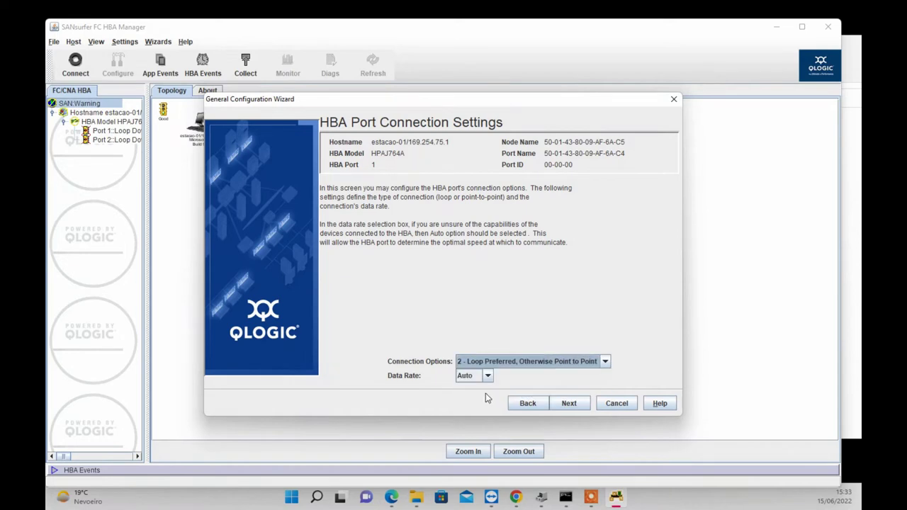
left_click(570, 404)
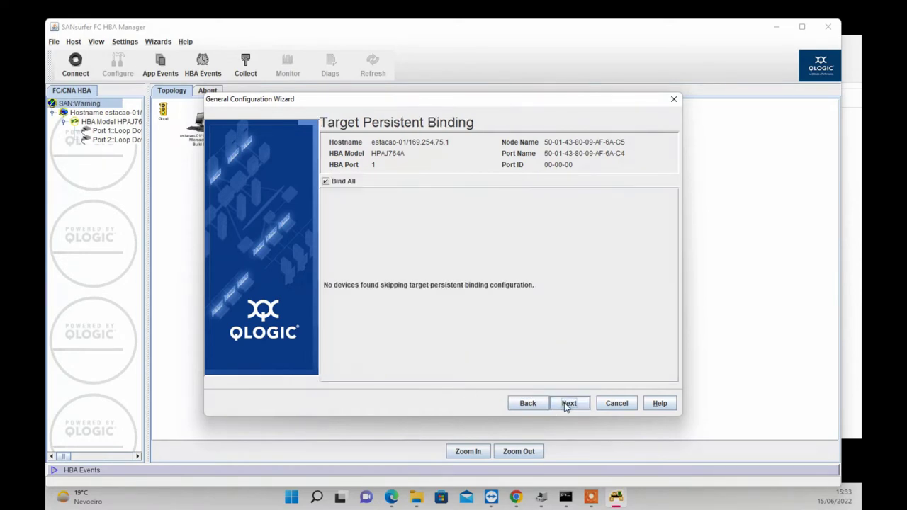
left_click(581, 407)
Apply the first port's changes with the security password, then continue to another HBA port.
left_click(574, 406)
type("config")
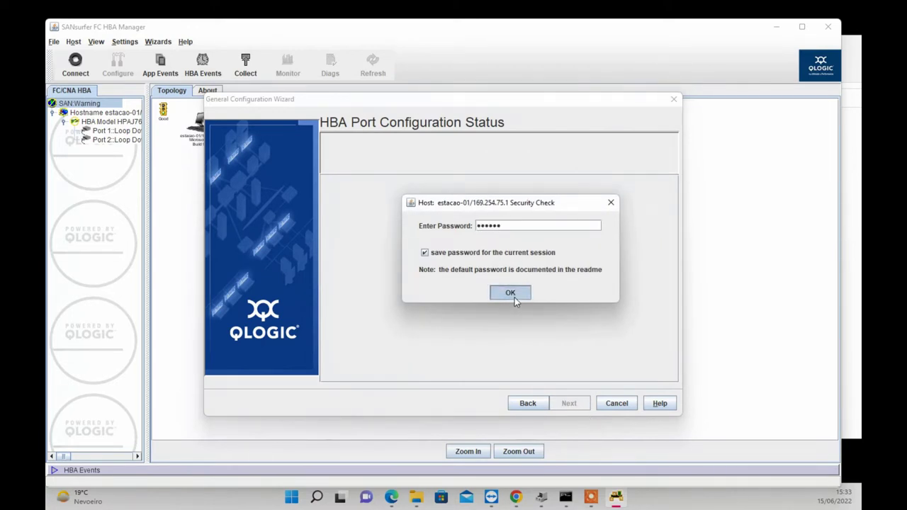
left_click(510, 293)
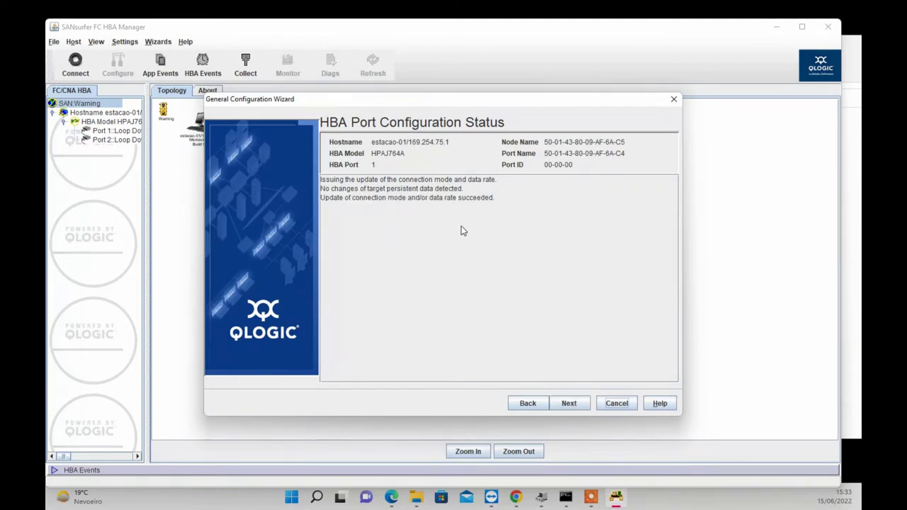
left_click(571, 403)
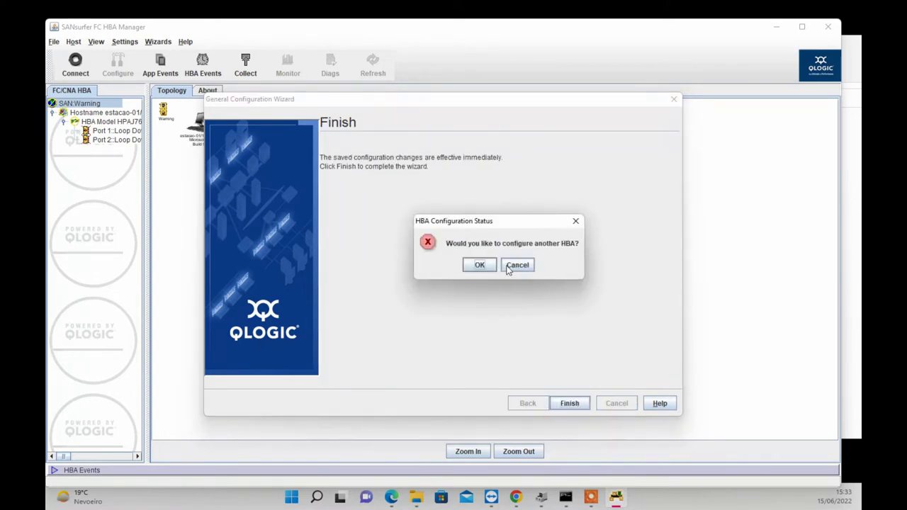
left_click(479, 265)
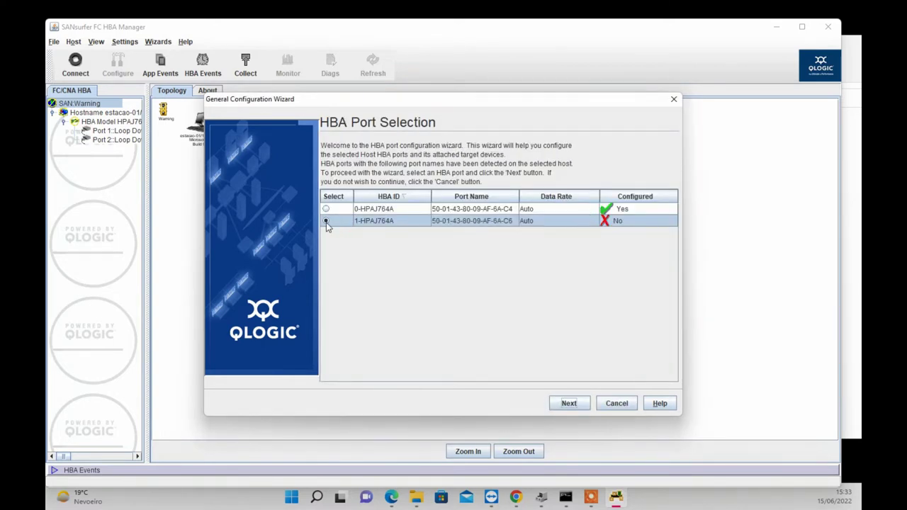
Configure port 1-HPAJ764A as 2 - Loop Preferred, Otherwise Point to Point at Auto data rate and apply.
left_click(571, 405)
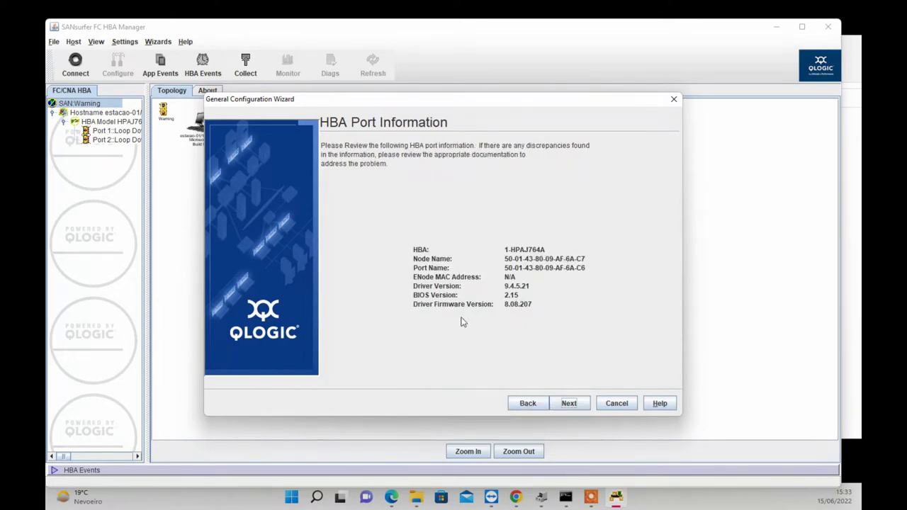
left_click(568, 404)
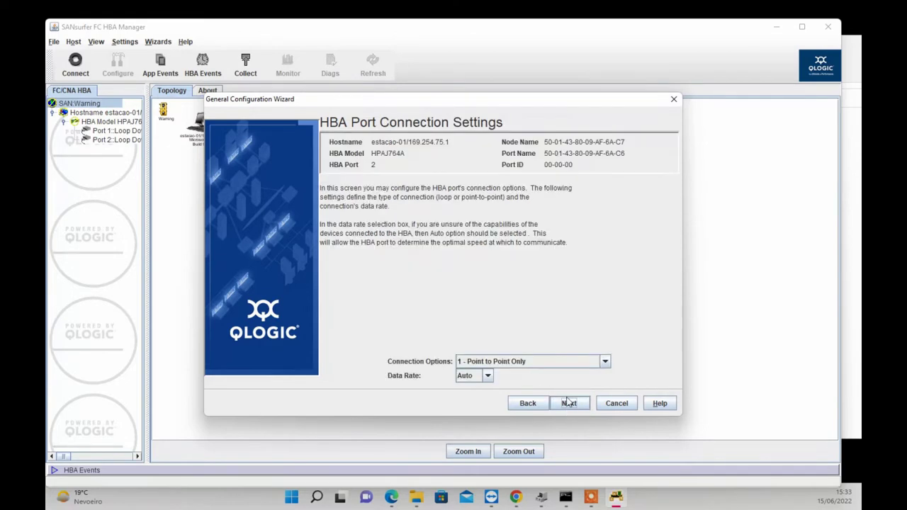
left_click(524, 364)
left_click(507, 395)
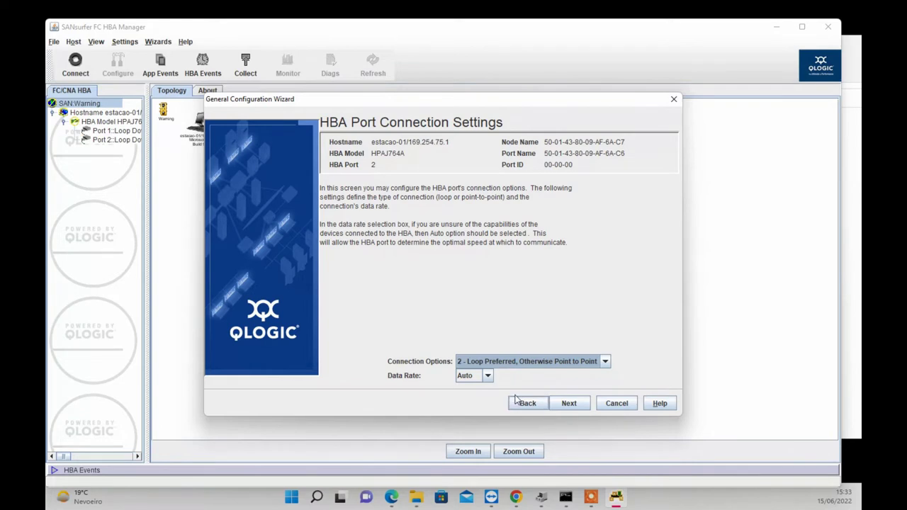
left_click(488, 377)
left_click(465, 388)
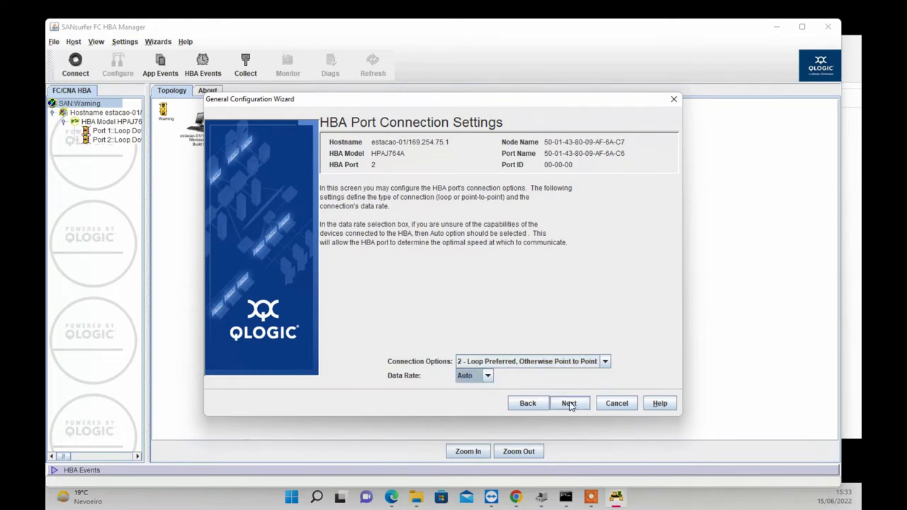
left_click(573, 404)
left_click(570, 403)
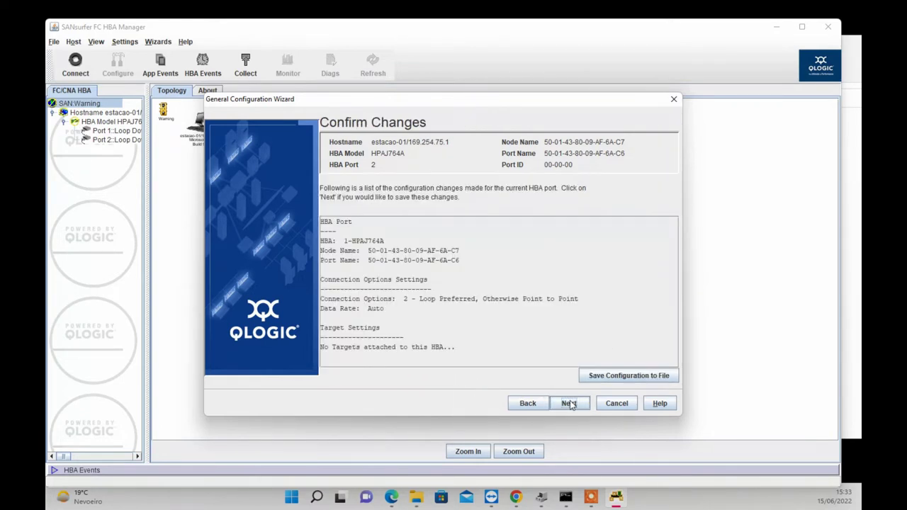
left_click(571, 404)
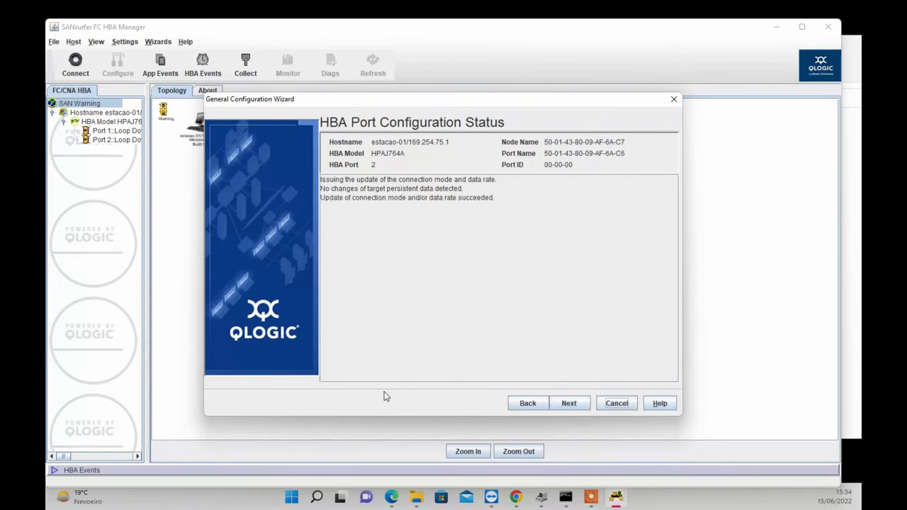
left_click(571, 404)
Close the wizard, select port 1, and open its Utilities page to try Update Entire Image.
left_click(571, 404)
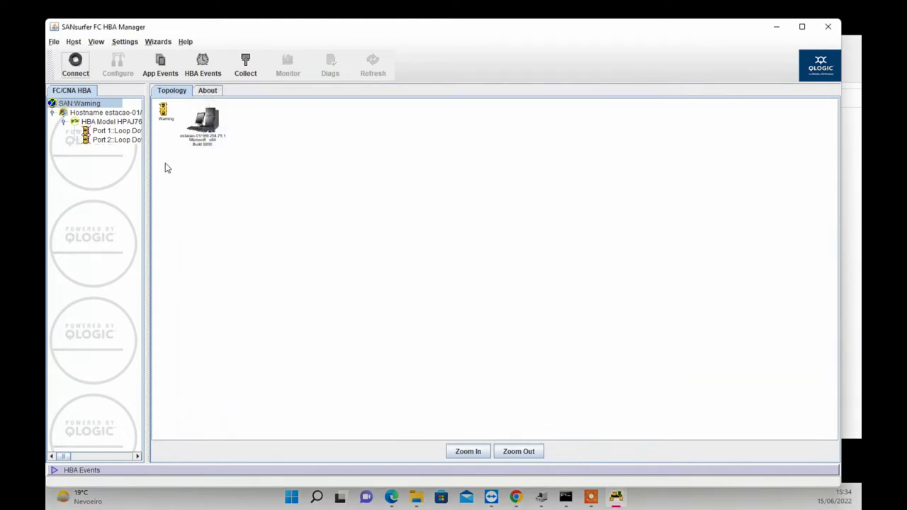
left_click(100, 122)
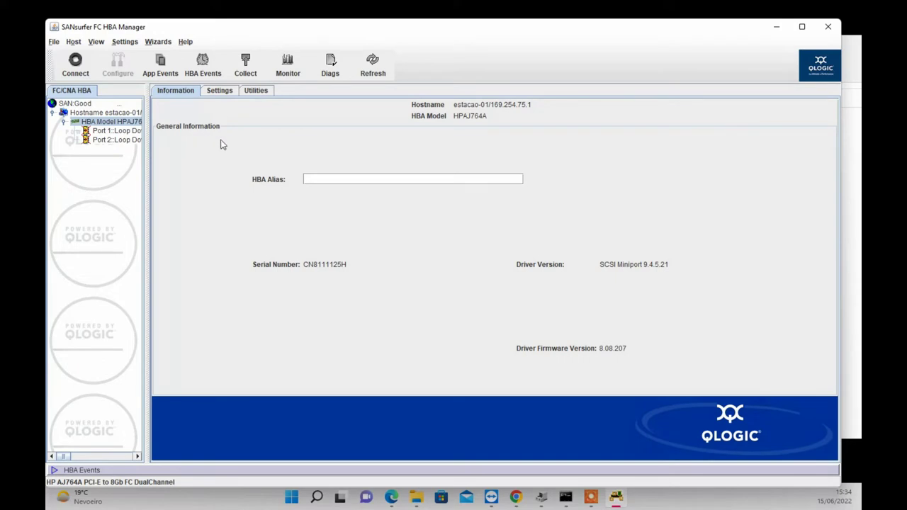
left_click(254, 92)
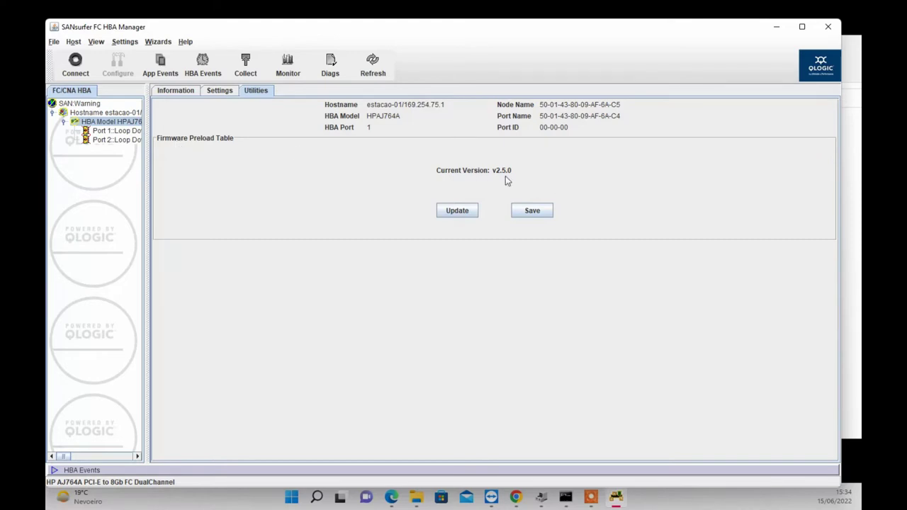
left_click(107, 132)
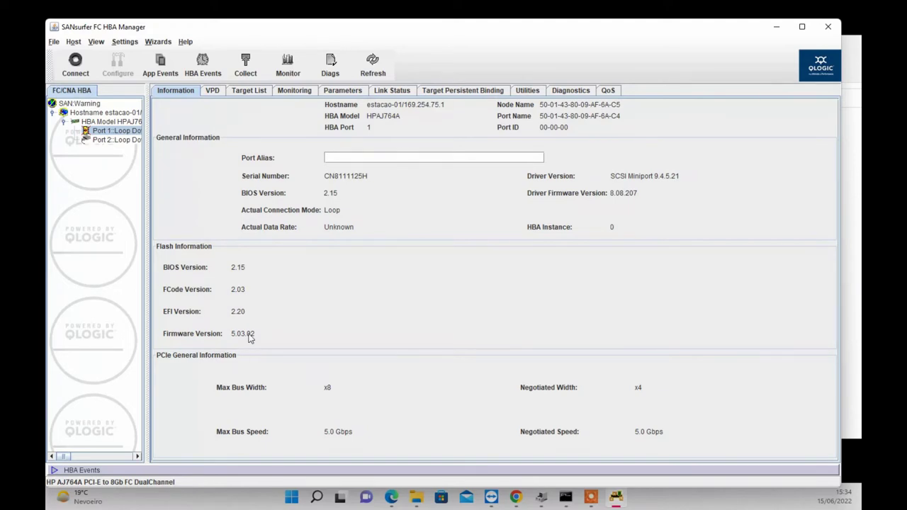
left_click(526, 92)
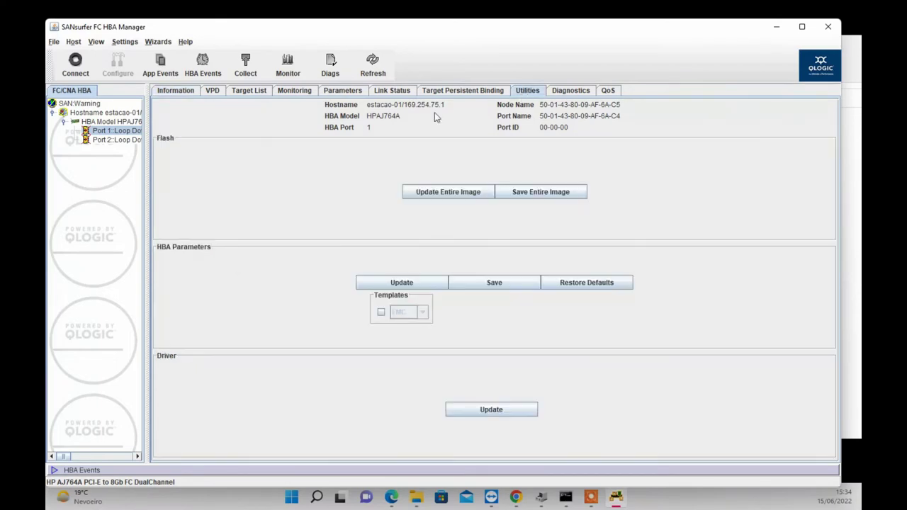
left_click(420, 194)
Locate Q25A0336.BIN (1,024 KB) in C:\Qlogic's qlx256xaf3.36.00_risc_8.08.207 bios folder, then return to SANsurfer.
left_click(416, 497)
left_click(532, 99)
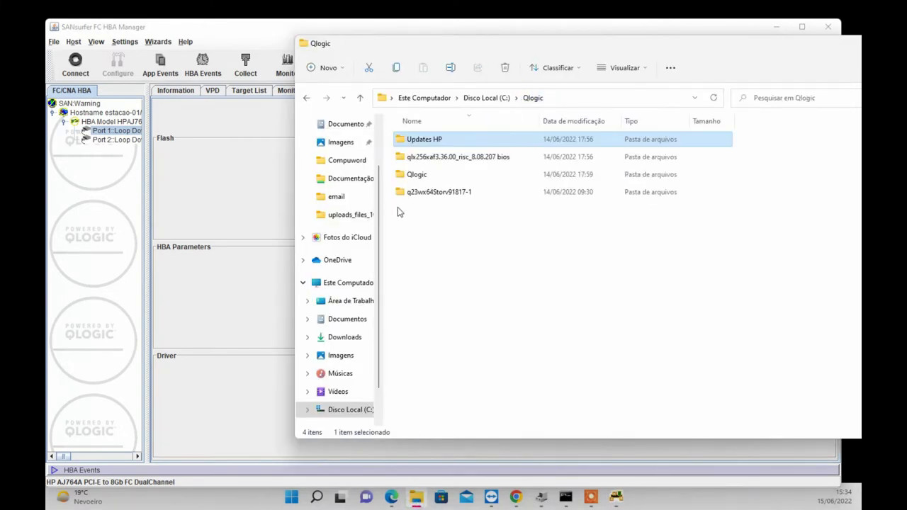
left_click(421, 158)
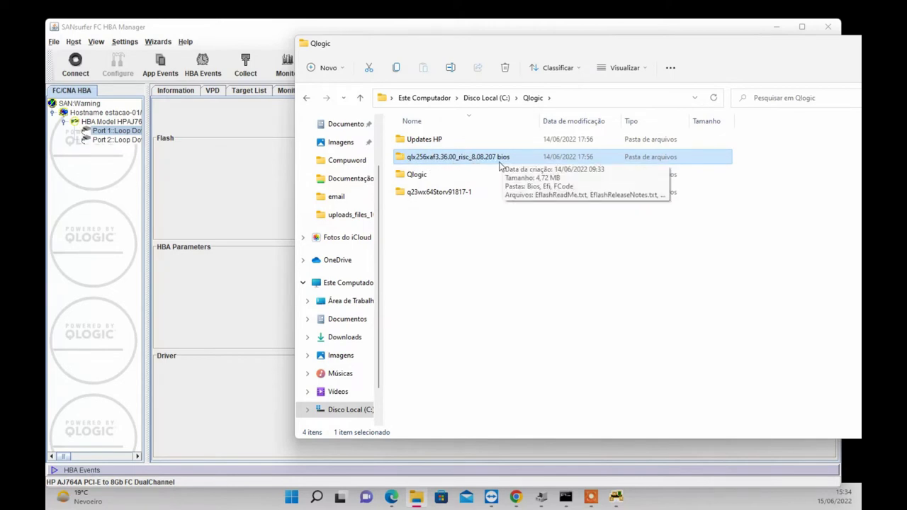
double_click(471, 158)
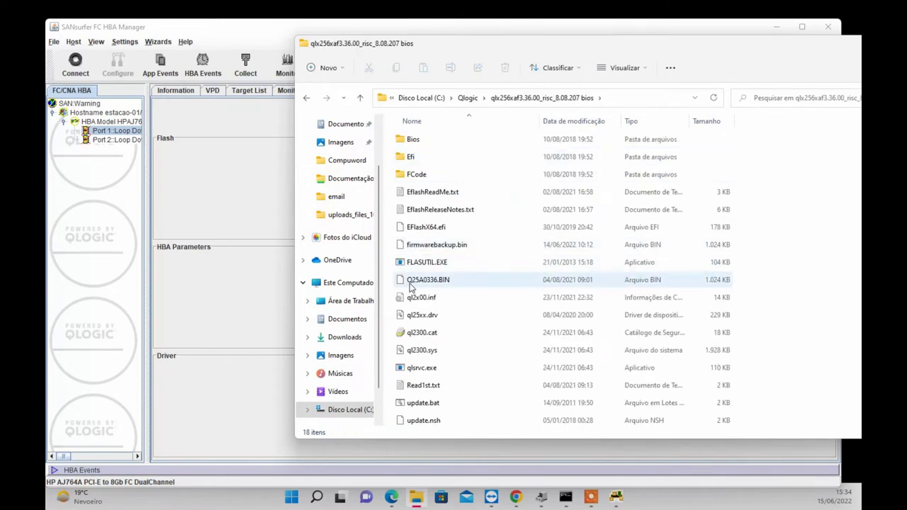
left_click(412, 285)
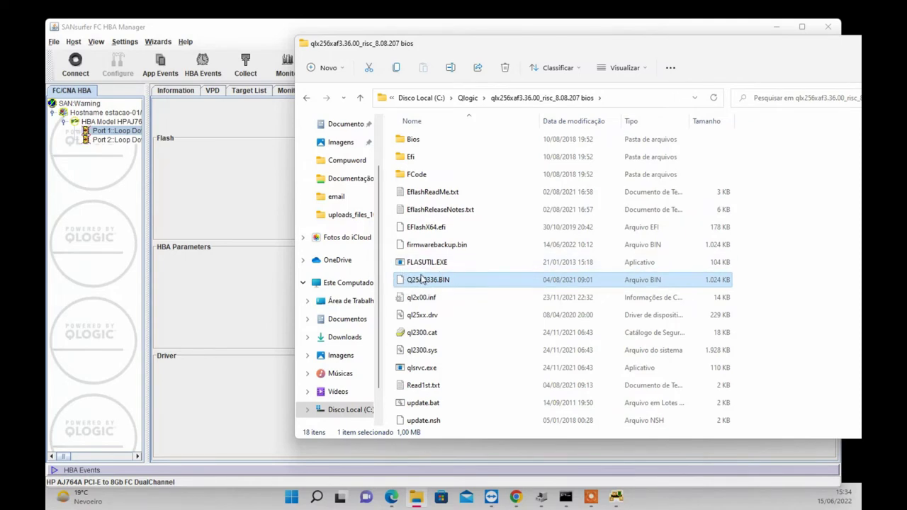
left_click(237, 223)
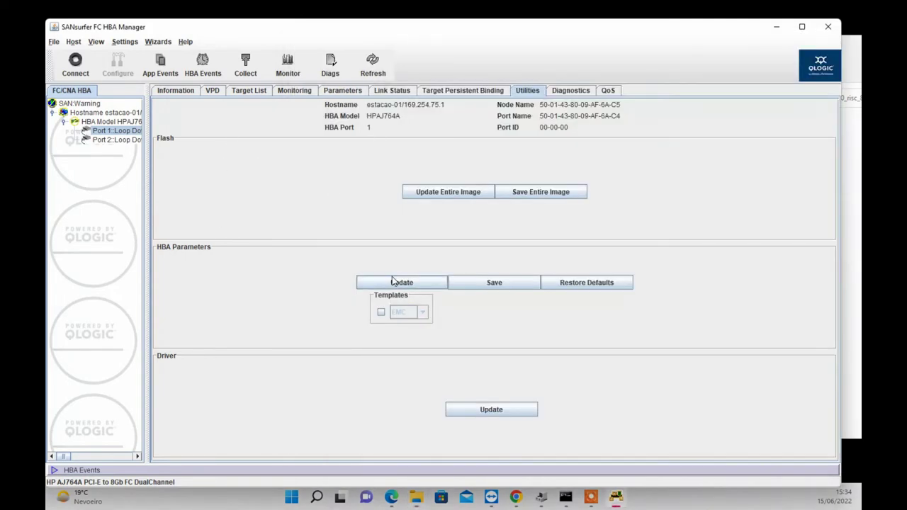
Flash the port's entire image with Q25A0336.BIN from the qlx256xaf3.36.00_risc_8.08.207 bios folder.
left_click(440, 200)
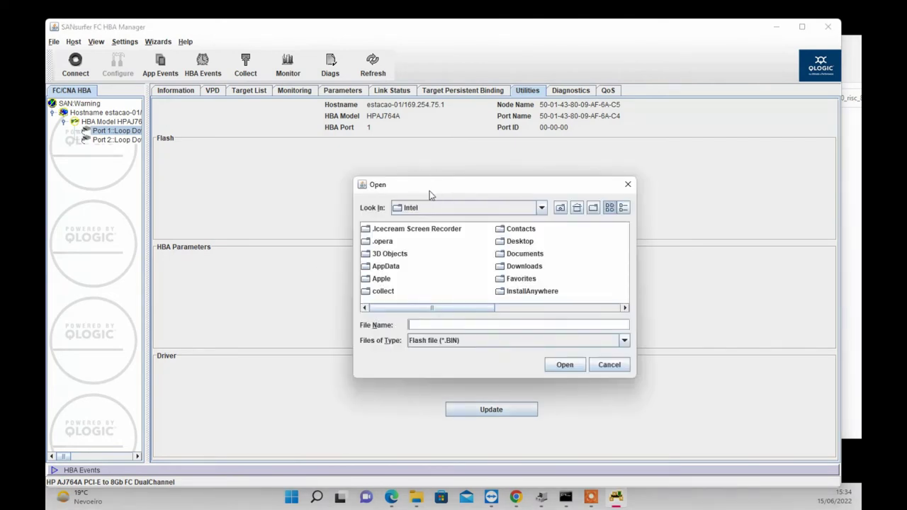
left_click(560, 207)
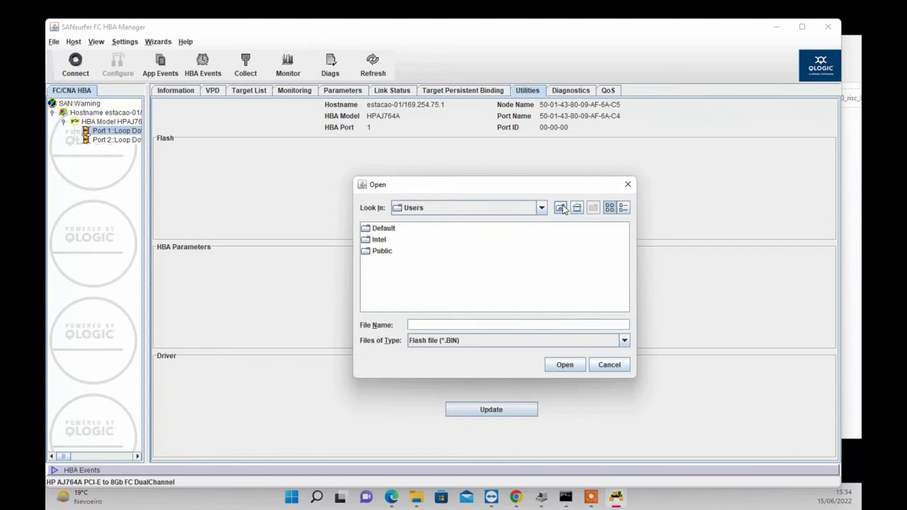
left_click(560, 208)
left_click(457, 286)
double_click(457, 285)
double_click(436, 253)
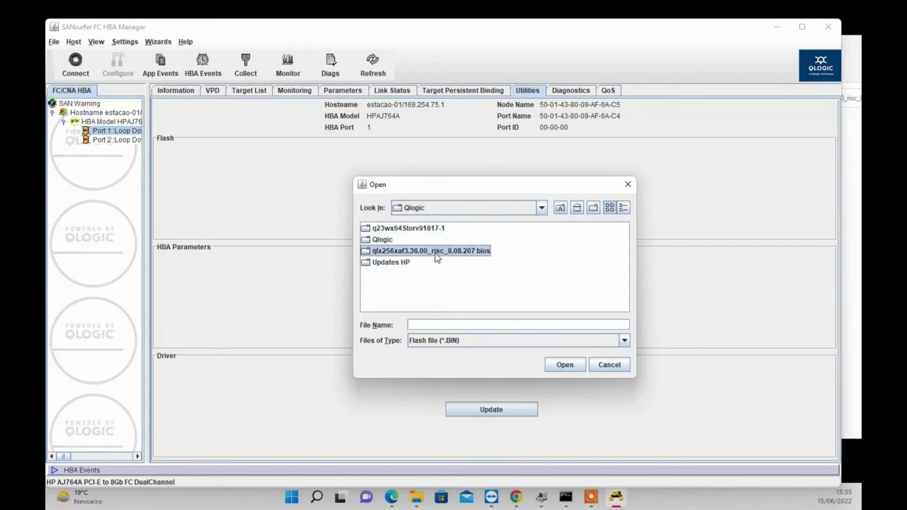
left_click(376, 283)
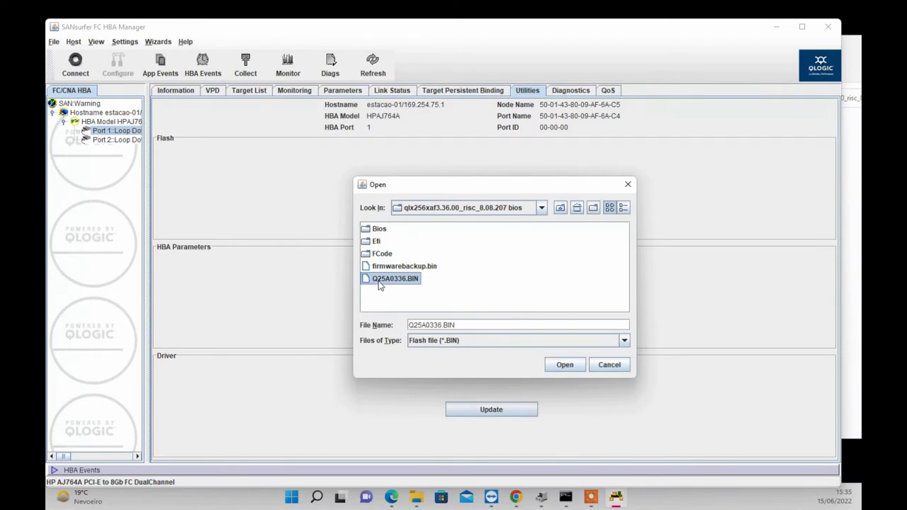
left_click_drag(454, 190, 226, 197)
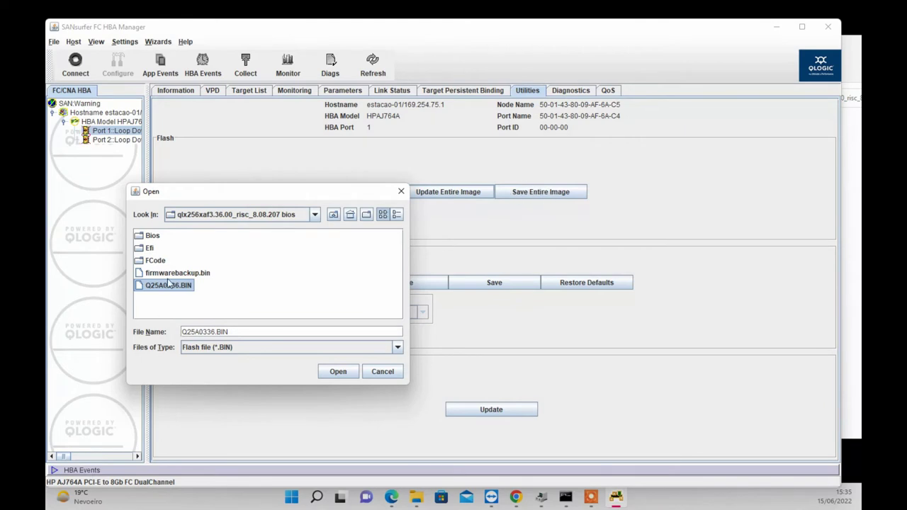
left_click(337, 372)
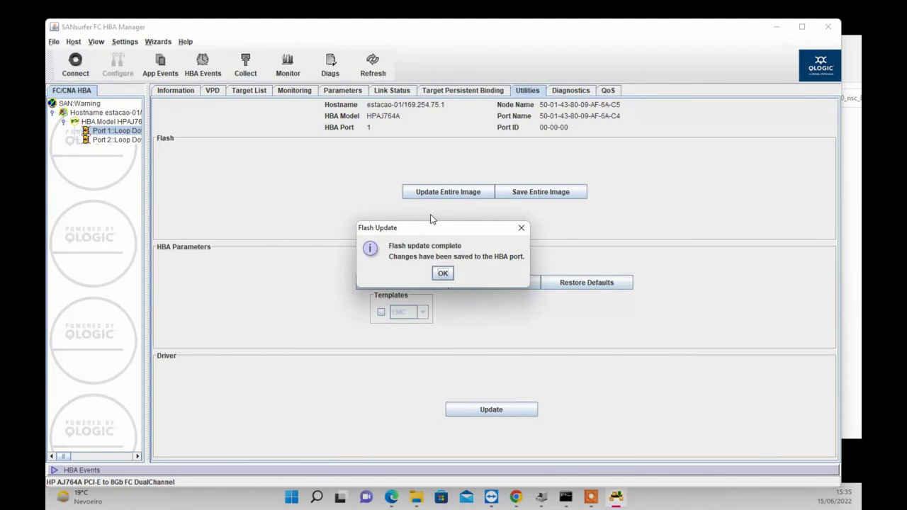
Dismiss the flash-complete message, verify firmware 8.08.207 and BIOS 3.43, then minimize SANsurfer.
left_click(442, 275)
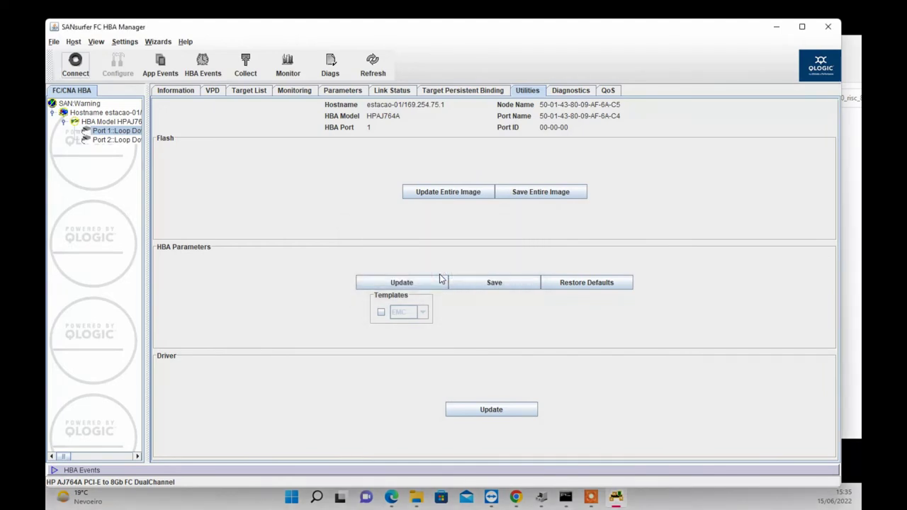
left_click(173, 93)
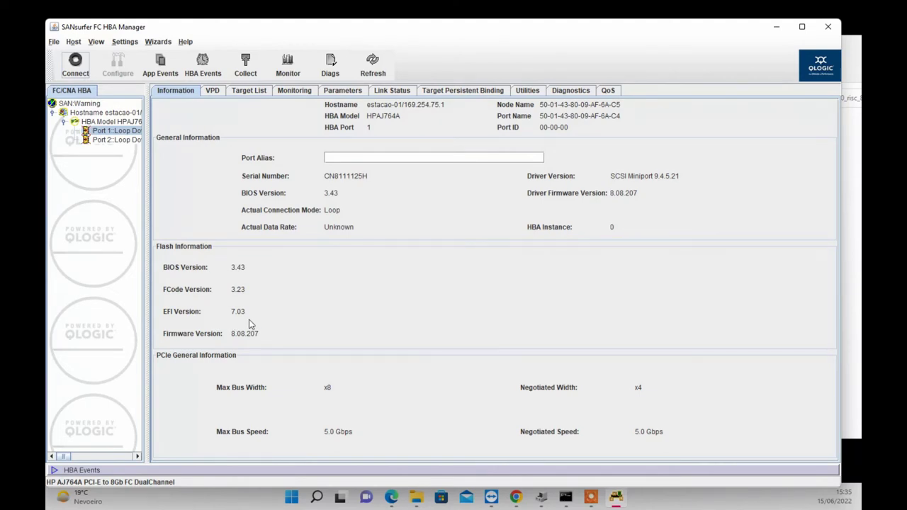
left_click(777, 27)
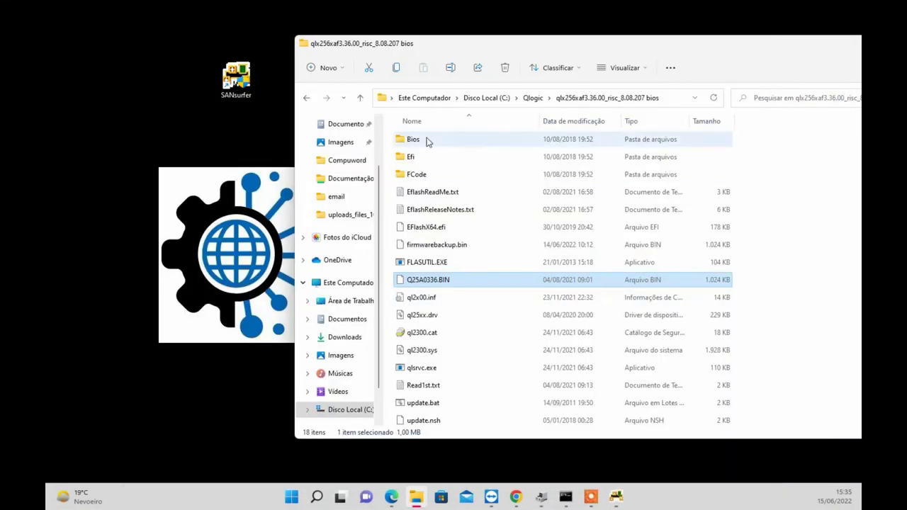
From the Qlogic folder, open Updates HP and launch the cp044784.exe firmware package.
left_click(535, 98)
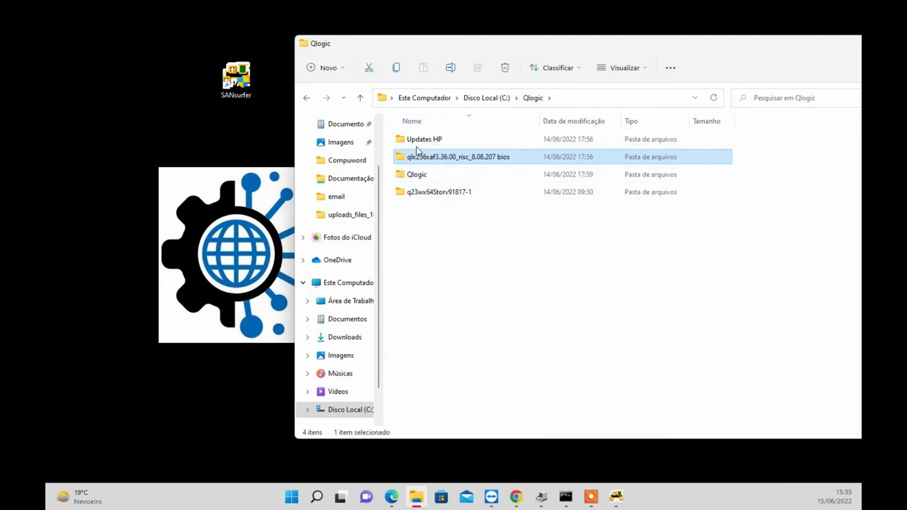
double_click(418, 141)
left_click(414, 177)
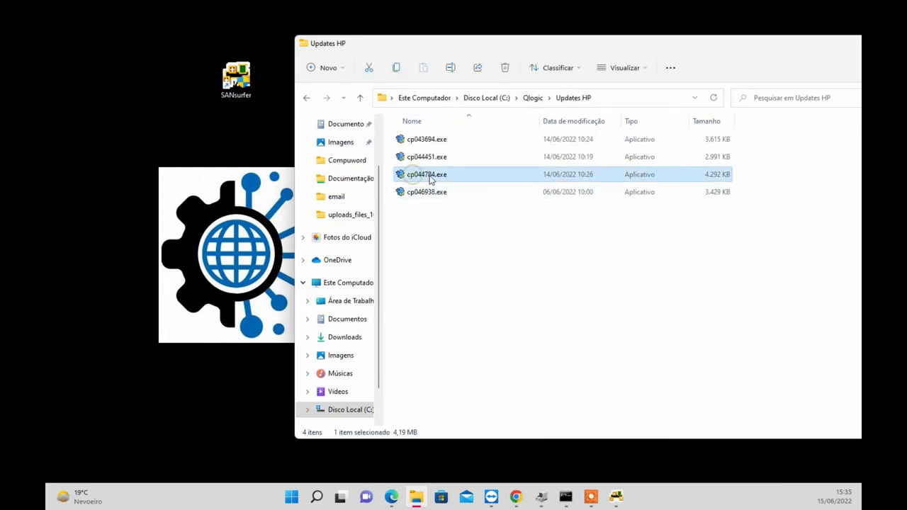
double_click(492, 177)
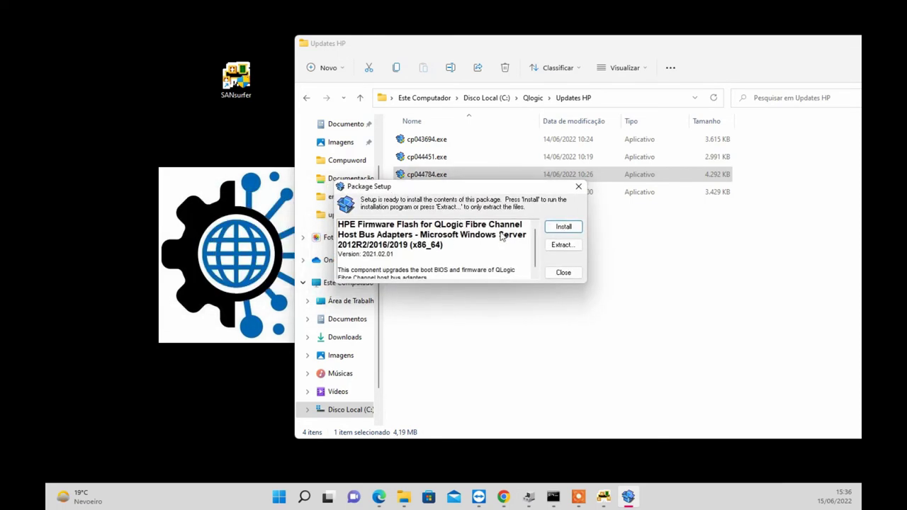
Start installing the package and review the version note marking the current firmware as Older.
left_click(561, 229)
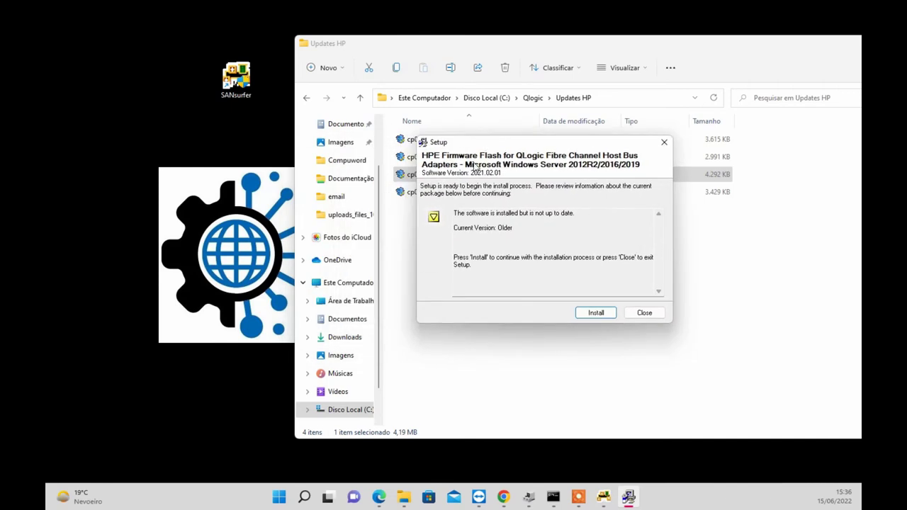
left_click_drag(455, 227, 496, 230)
double_click(505, 228)
left_click(536, 232)
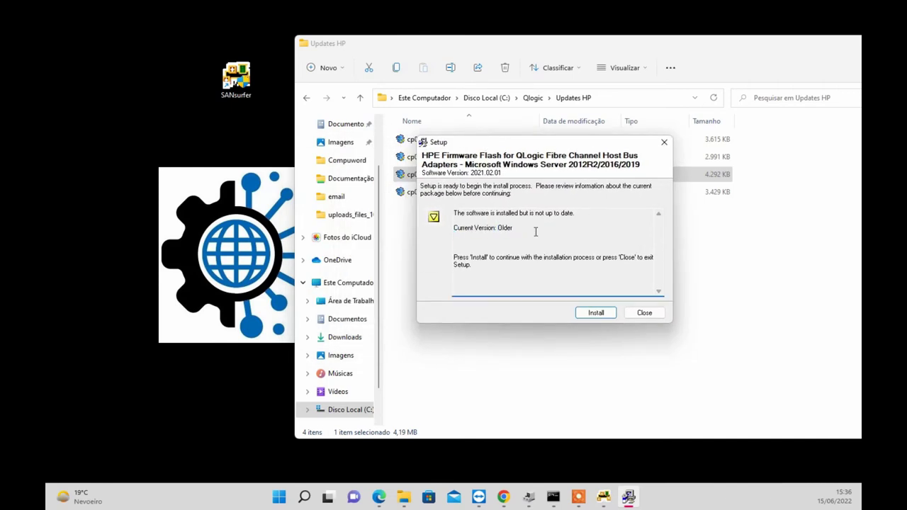
Run the firmware installation, then close setup and choose Não to skip rebooting.
left_click(594, 315)
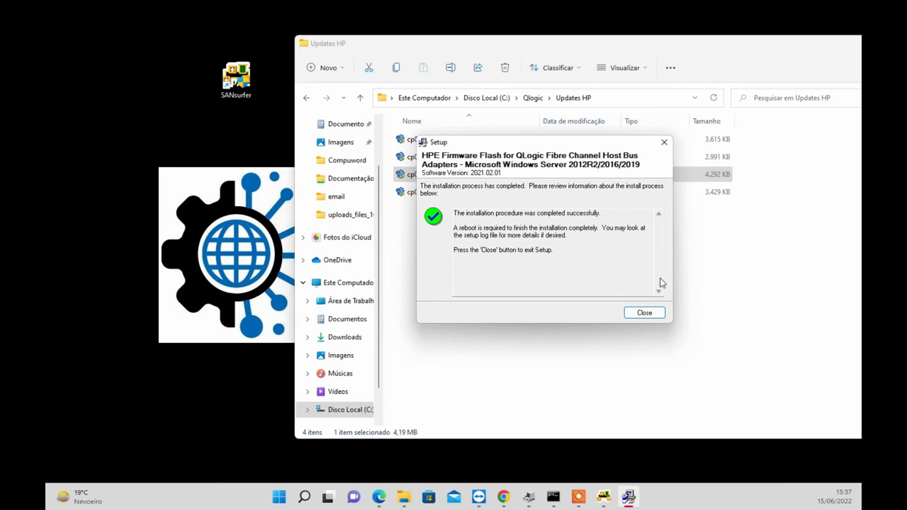
left_click(636, 319)
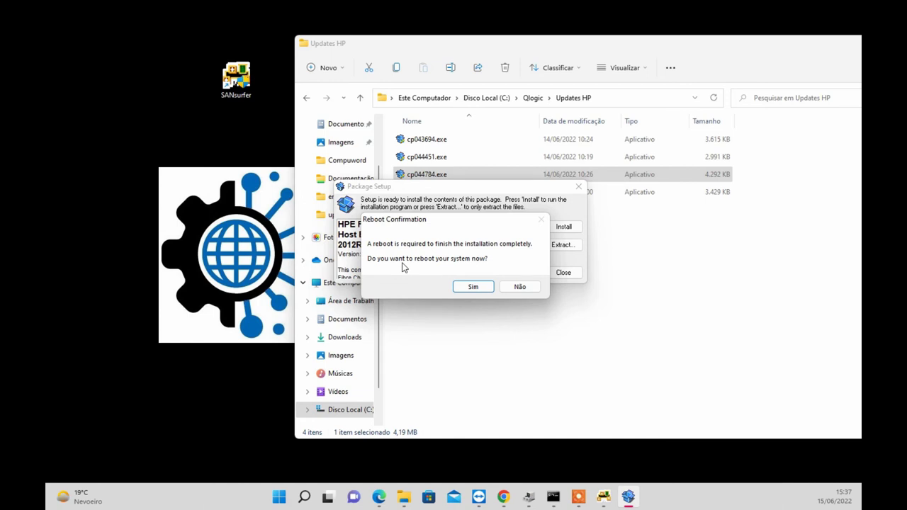
left_click(520, 286)
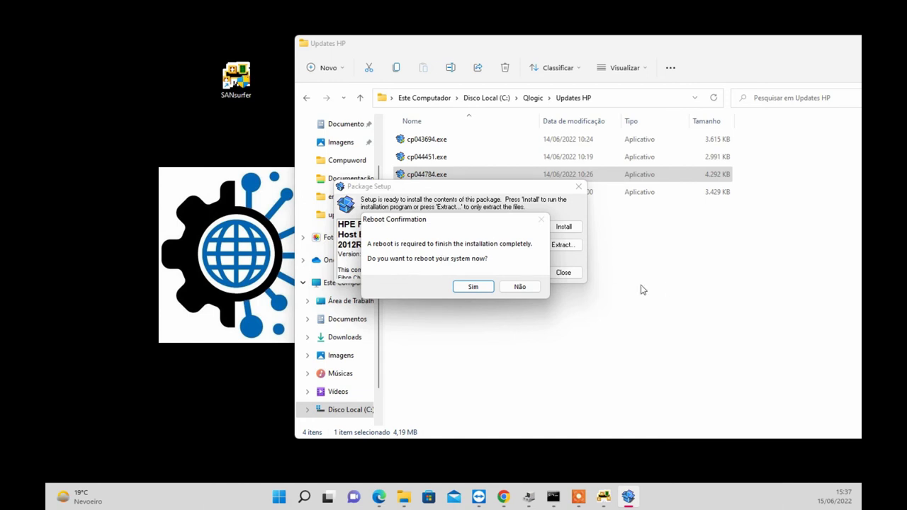
Return Explorer to the Qlogic folder and bring the HPE firmware page to the front.
left_click(537, 104)
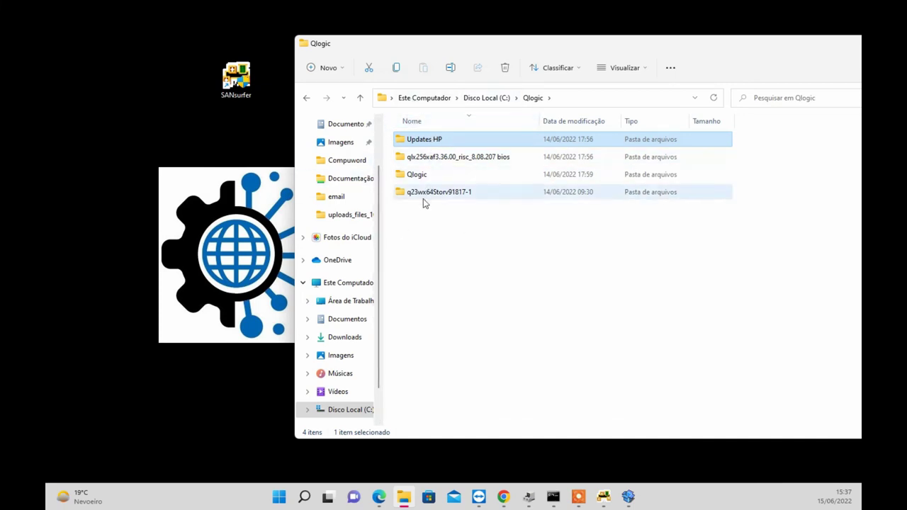
left_click(460, 303)
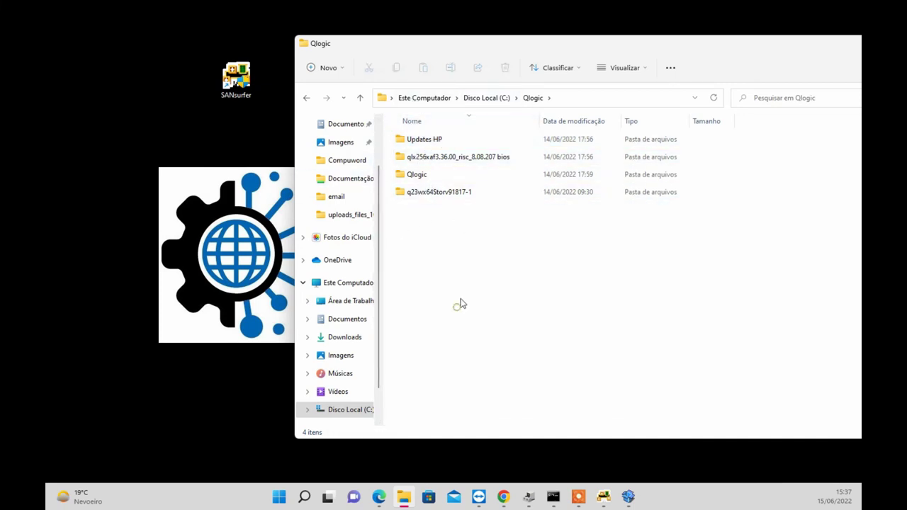
left_click(379, 498)
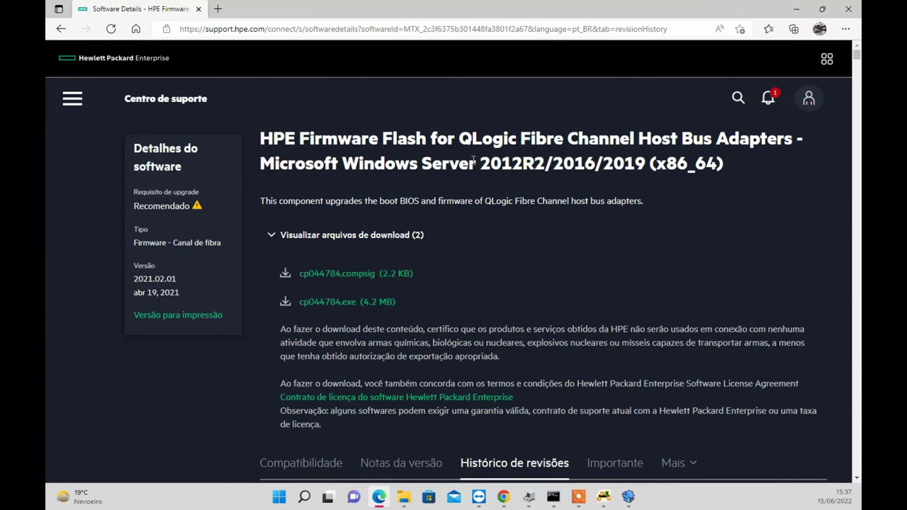
Minimize the browser, select the Updates HP folder, then restore the HPE support page.
left_click_drag(788, 8, 758, 23)
left_click(781, 26)
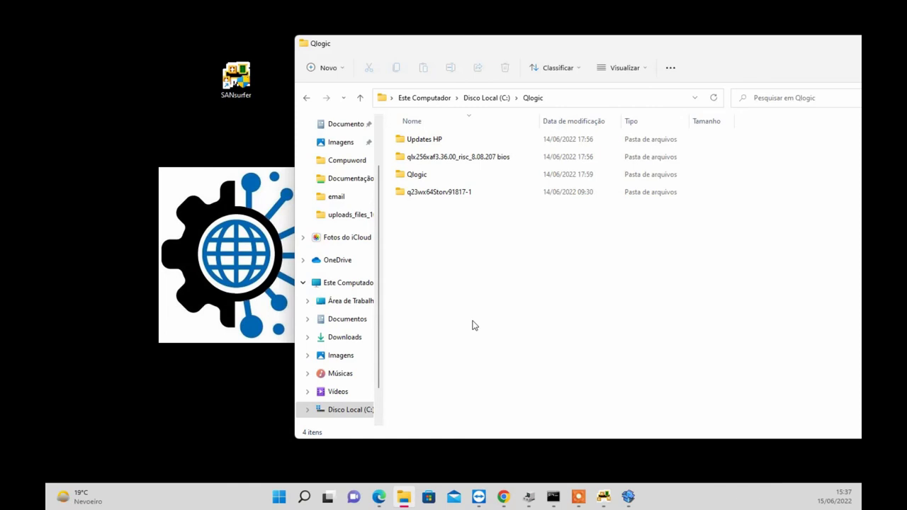
left_click(447, 139)
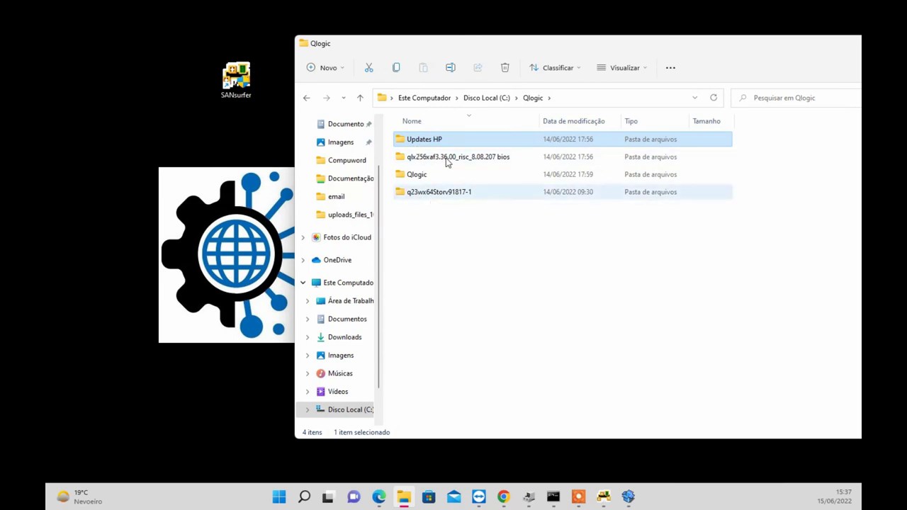
left_click(457, 307)
mouse_move(505, 498)
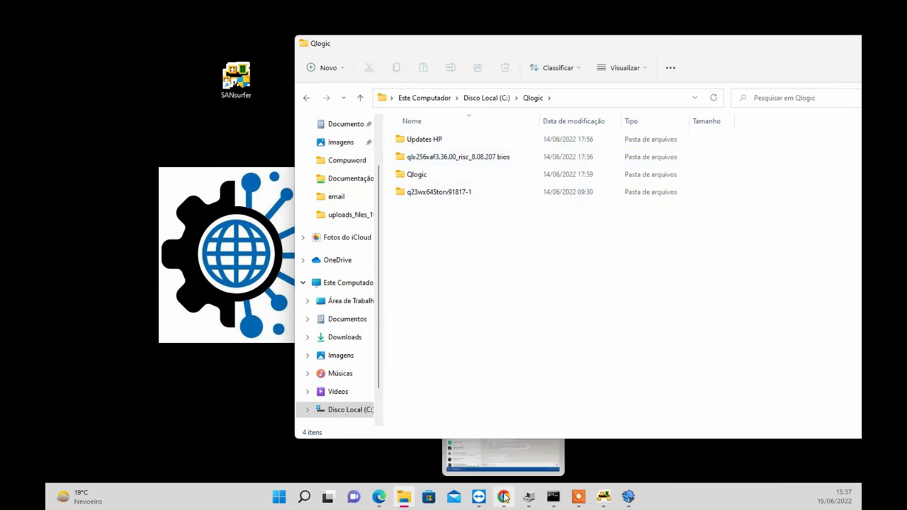
left_click(380, 497)
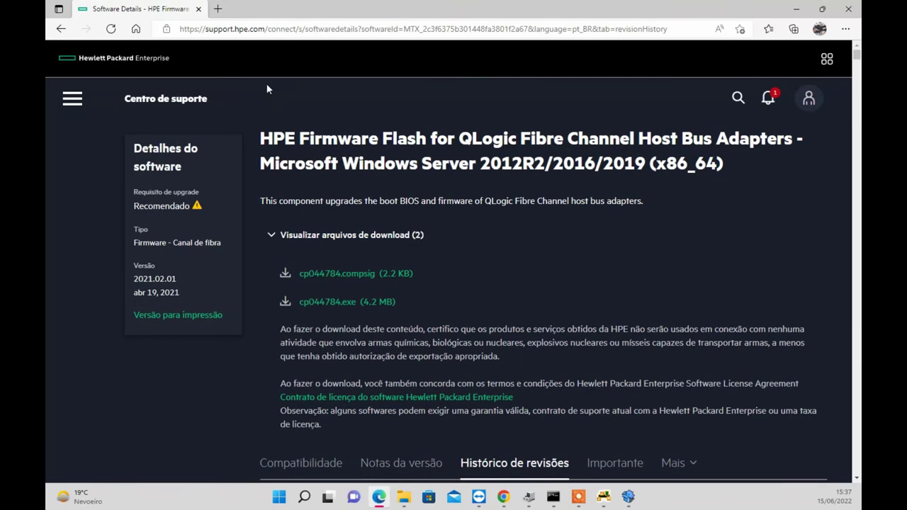